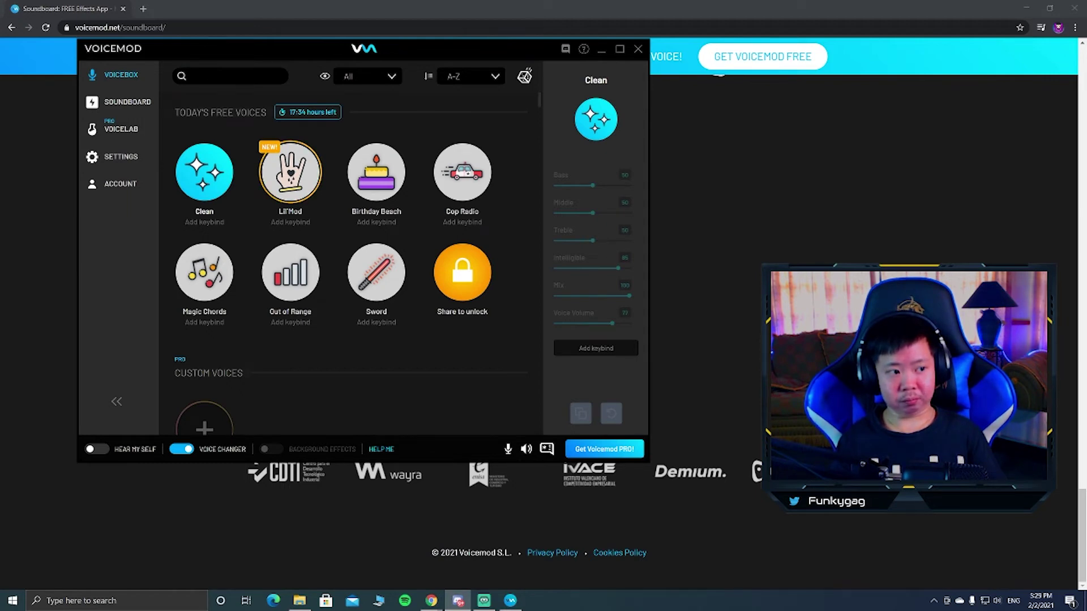
# - Bring Discord forward and check its Voice & Video input device list without changing it
pyautogui.click(458, 600)
pyautogui.moveTo(588, 130); pyautogui.dragTo(616, 80)
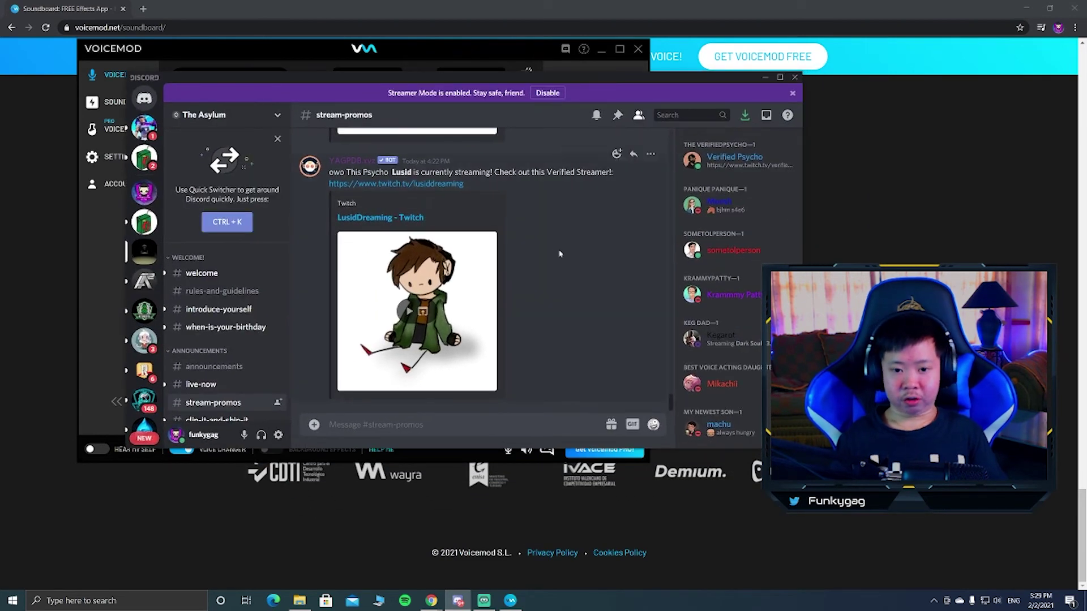
pyautogui.click(279, 434)
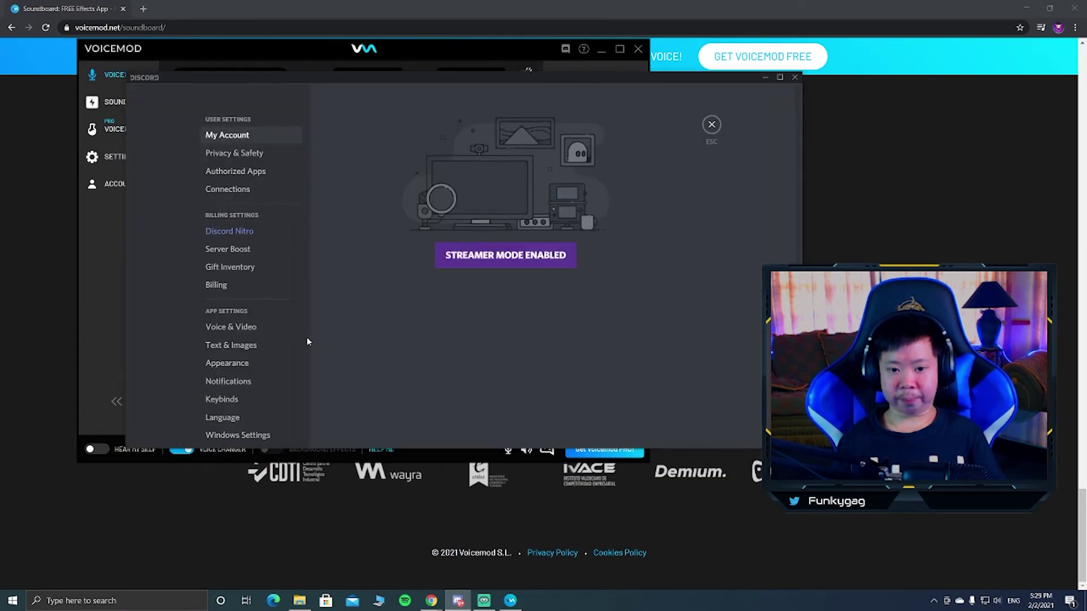
pyautogui.click(242, 330)
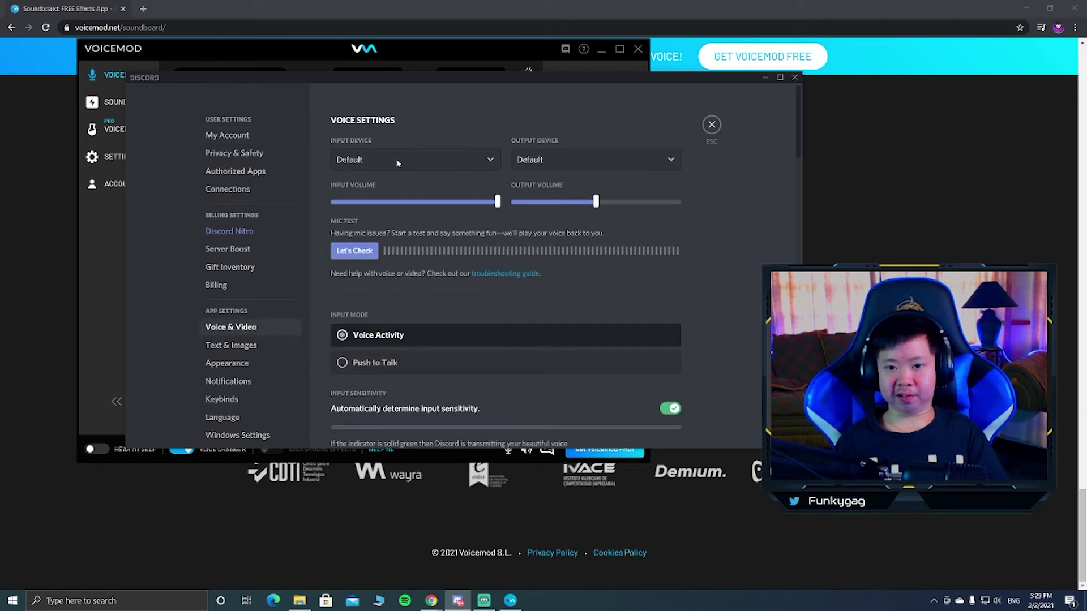
pyautogui.click(430, 165)
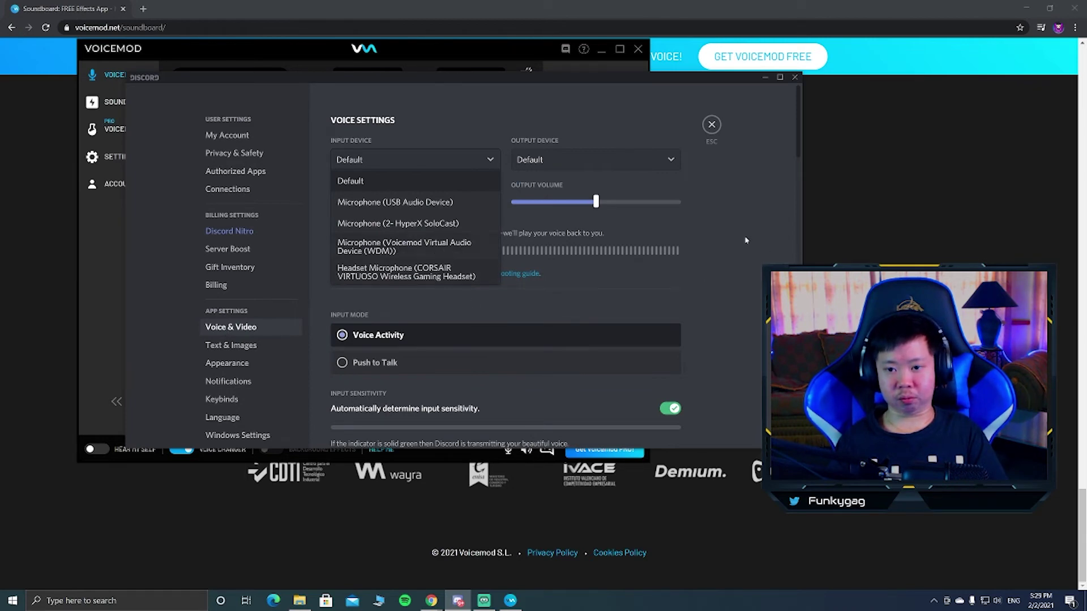
pyautogui.click(712, 125)
pyautogui.click(712, 124)
# - Set Discord's Input Device to Microphone (Voicemod Virtual Audio Device) and close settings
pyautogui.click(277, 444)
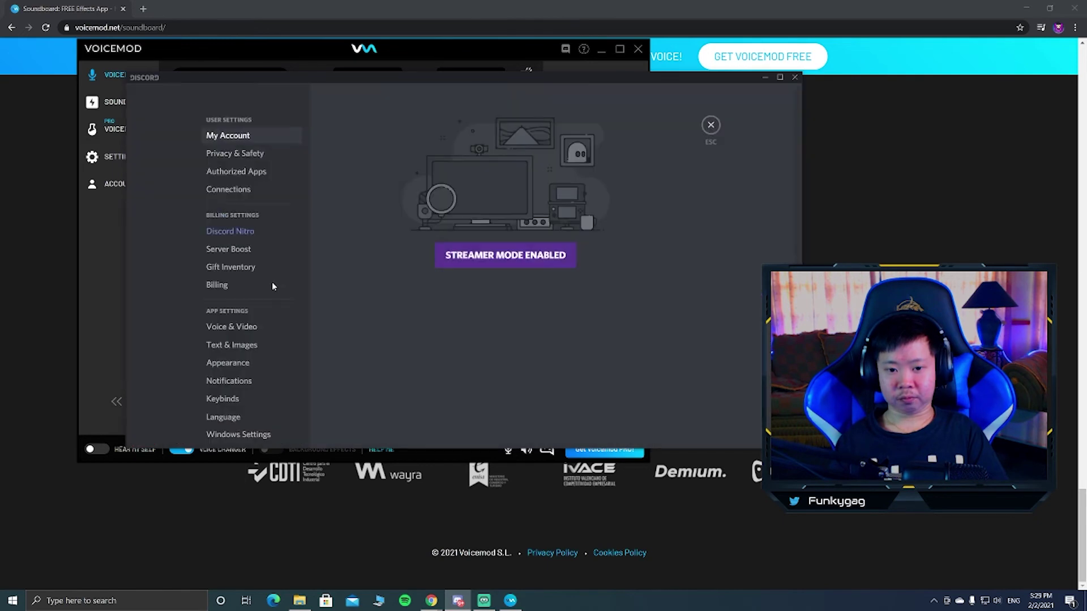
pyautogui.click(225, 331)
pyautogui.click(411, 161)
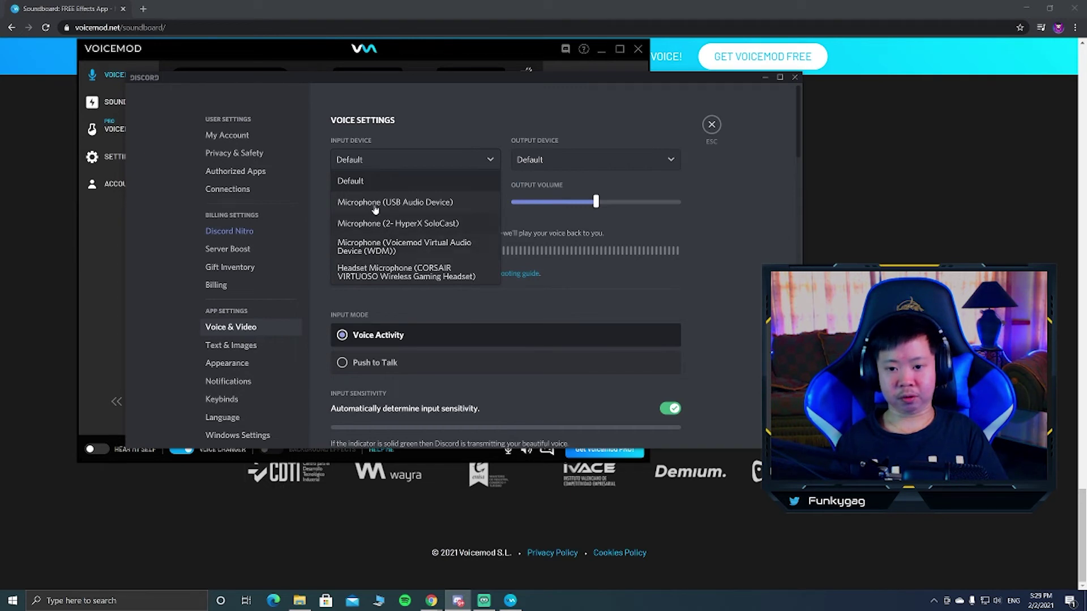
pyautogui.click(373, 255)
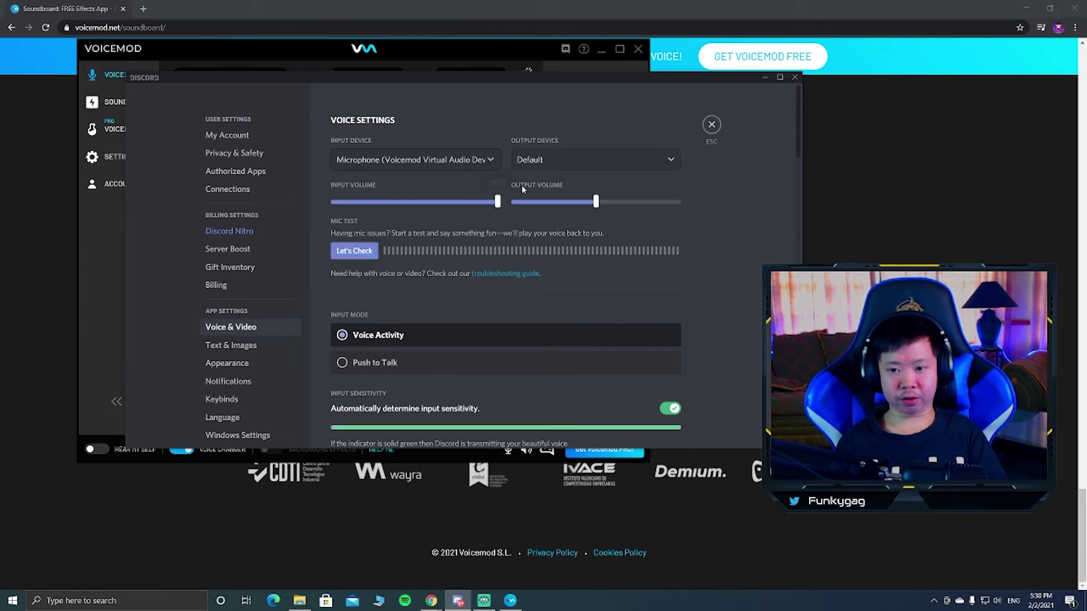
pyautogui.click(712, 125)
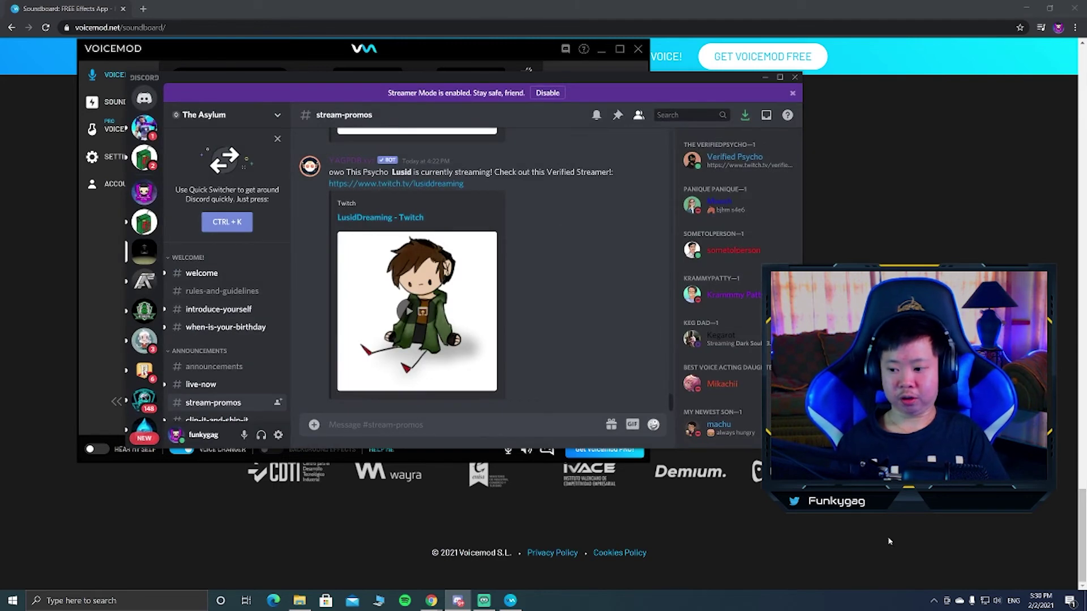
pyautogui.rightClick(997, 601)
pyautogui.click(990, 572)
pyautogui.click(131, 135)
pyautogui.moveTo(164, 118); pyautogui.dragTo(336, 117)
pyautogui.scroll(-2, 384, 277)
pyautogui.moveTo(469, 236); pyautogui.dragTo(477, 295)
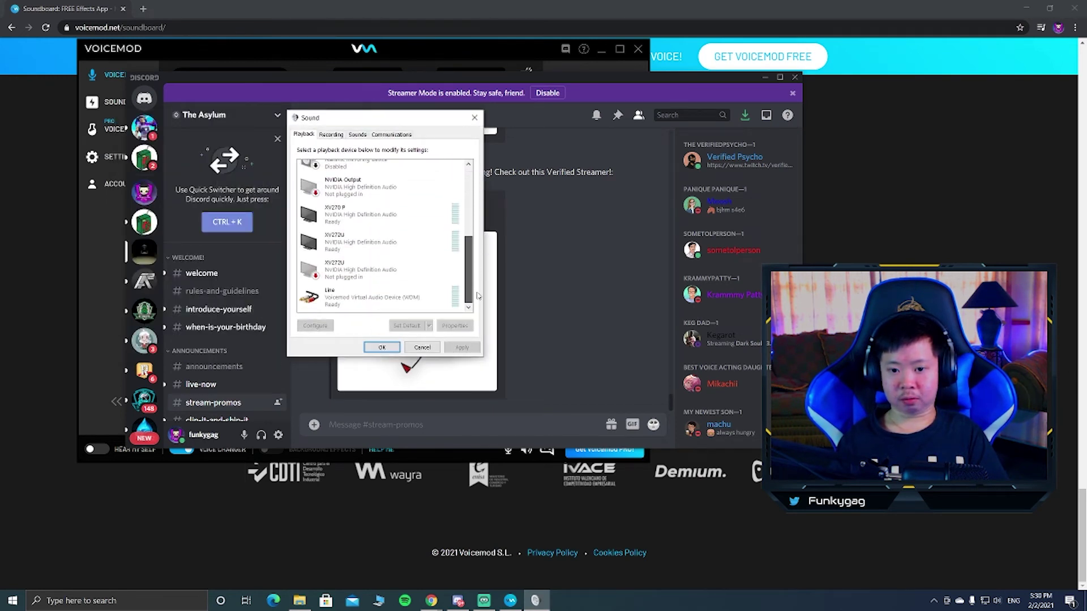
pyautogui.rightClick(399, 305)
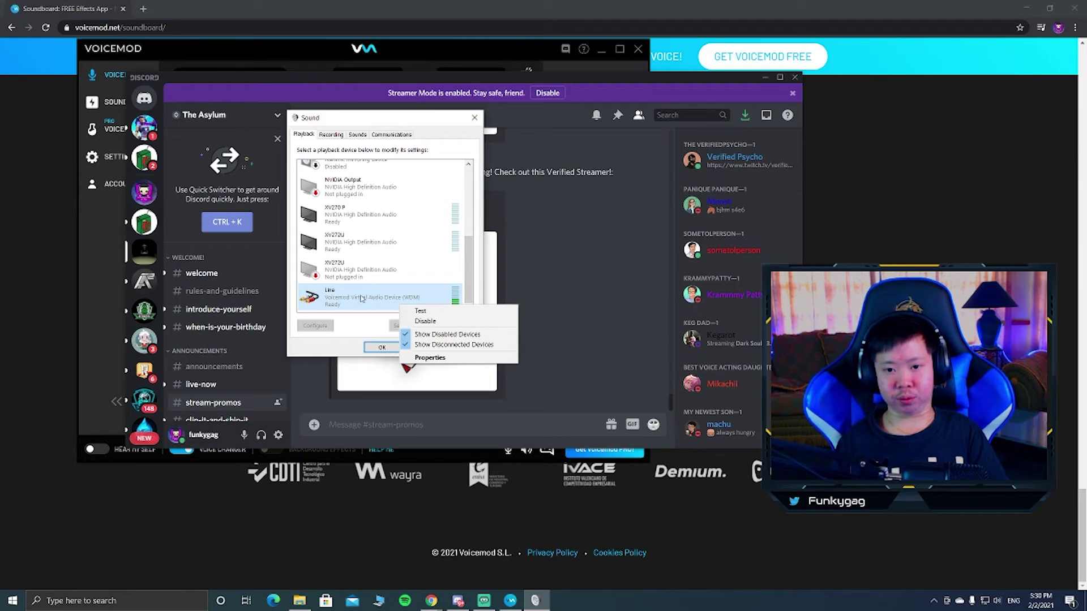
pyautogui.click(363, 114)
pyautogui.moveTo(363, 119); pyautogui.dragTo(298, 105)
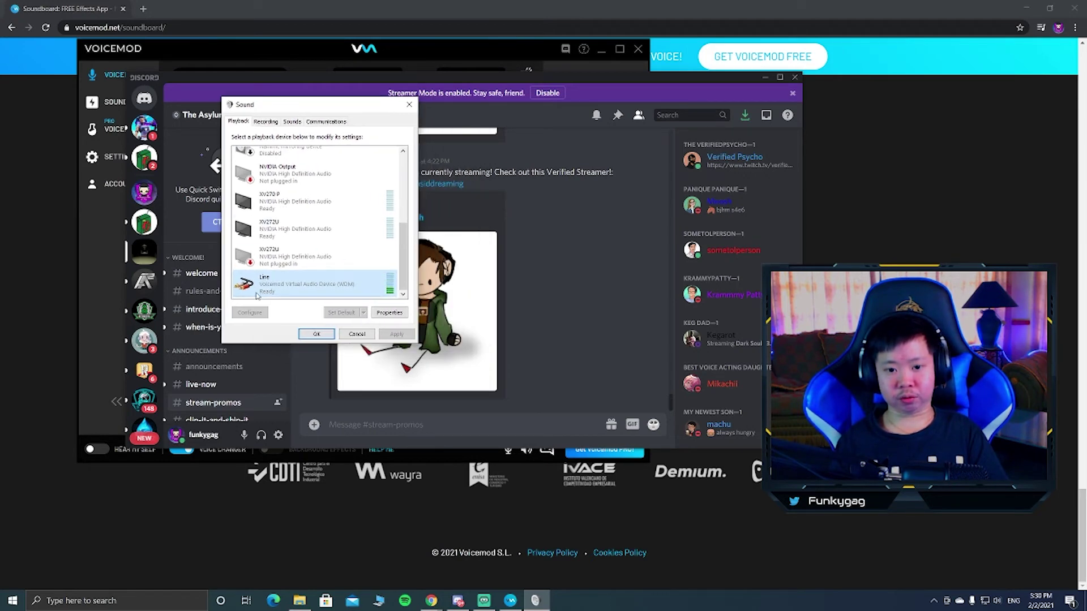
pyautogui.click(409, 104)
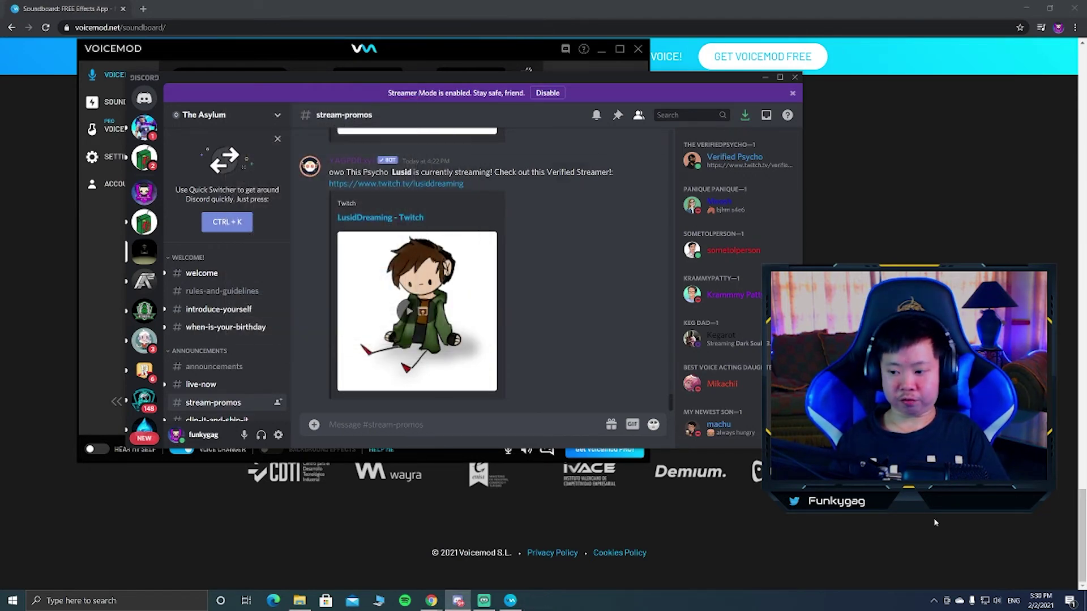
pyautogui.rightClick(996, 600)
pyautogui.click(990, 575)
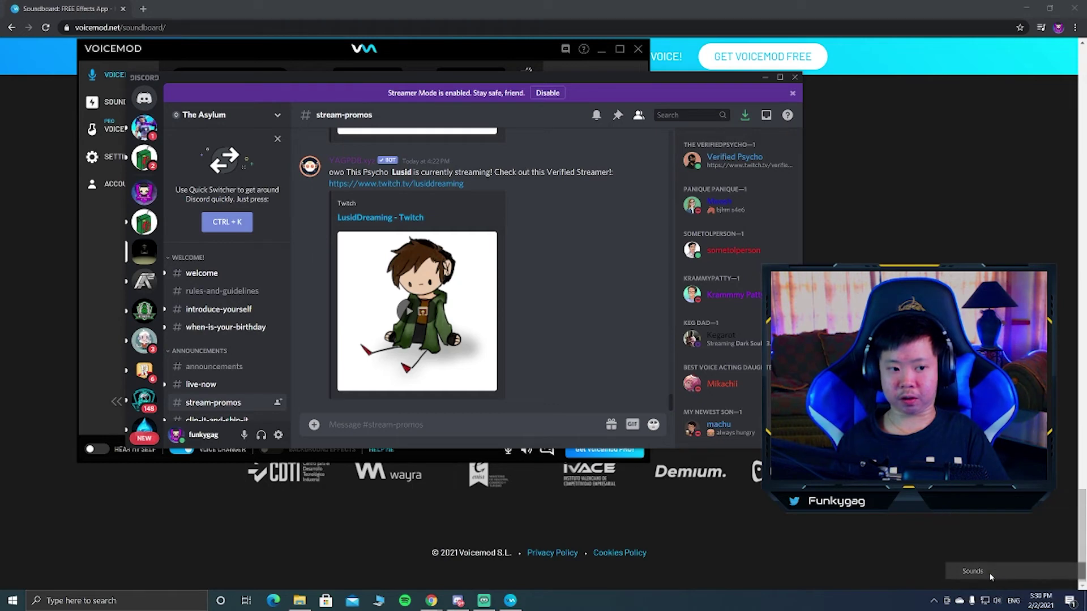
pyautogui.moveTo(123, 22); pyautogui.dragTo(234, 85)
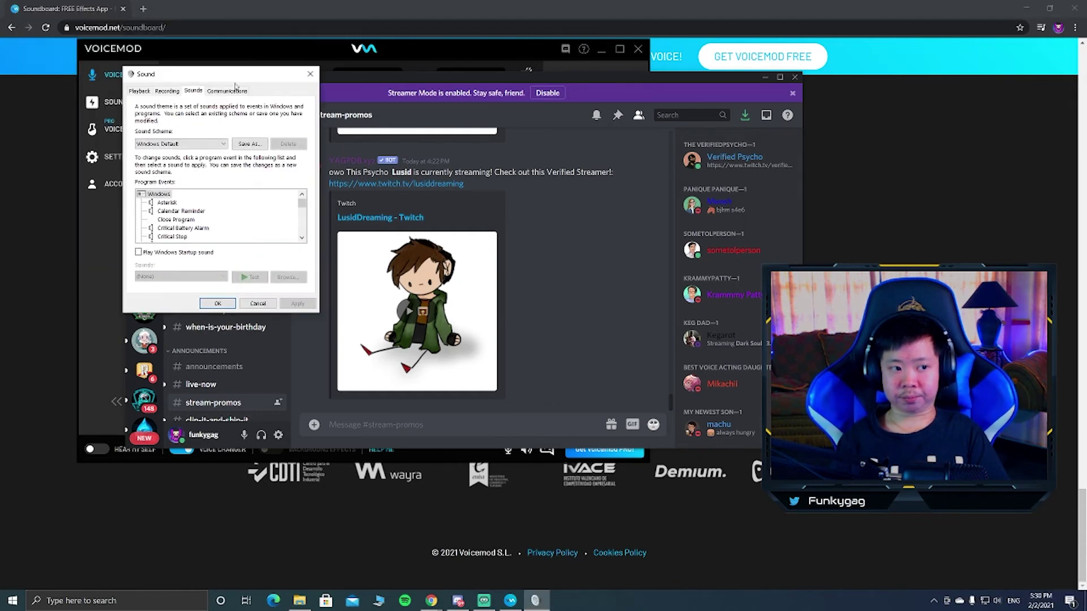
pyautogui.click(143, 92)
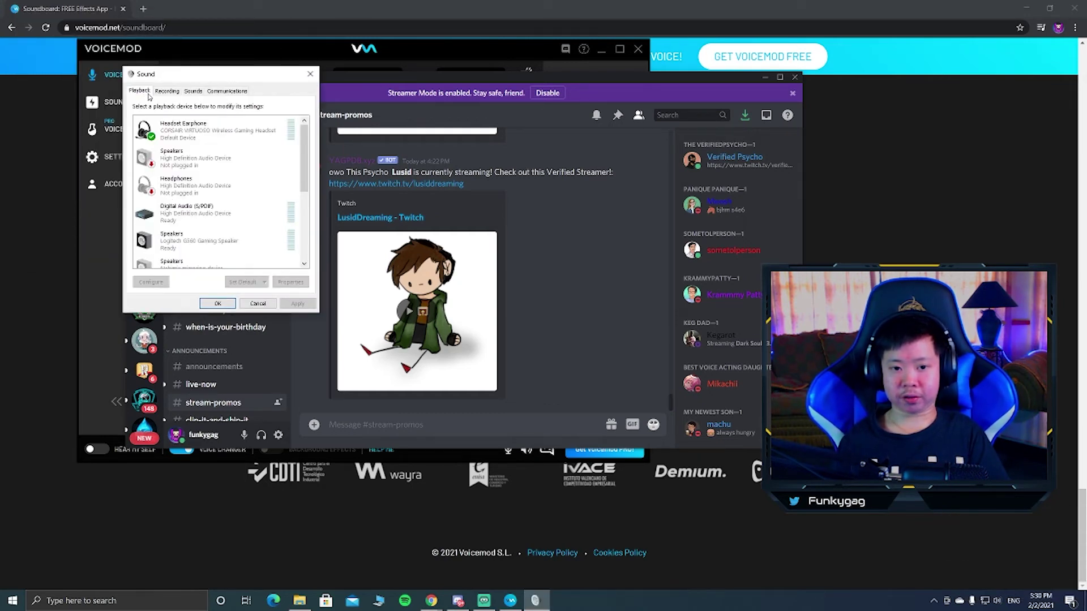
pyautogui.scroll(-3, 251, 240)
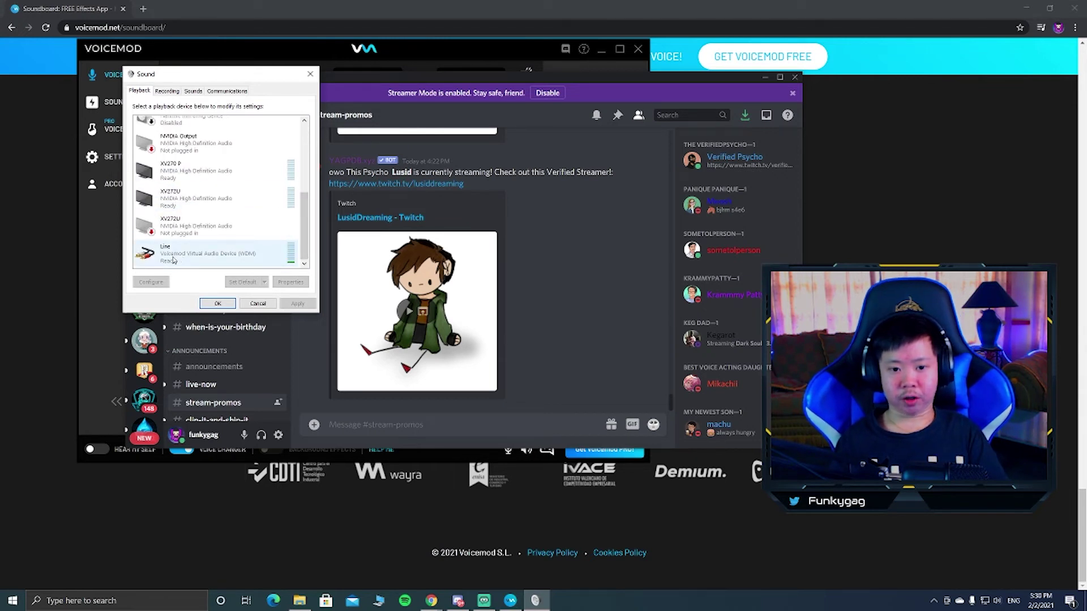
pyautogui.click(234, 260)
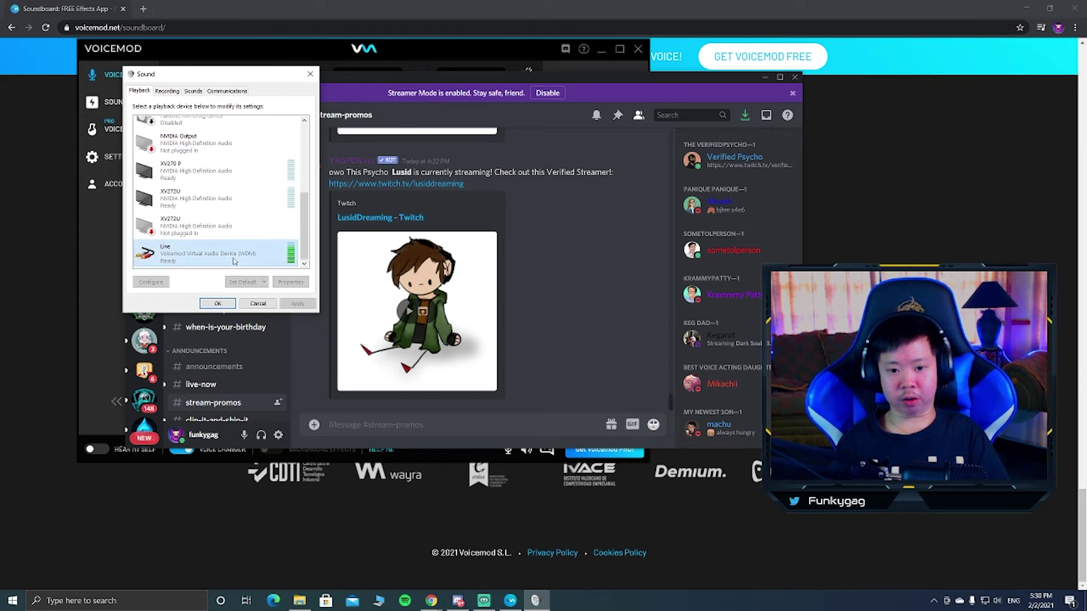
pyautogui.rightClick(235, 259)
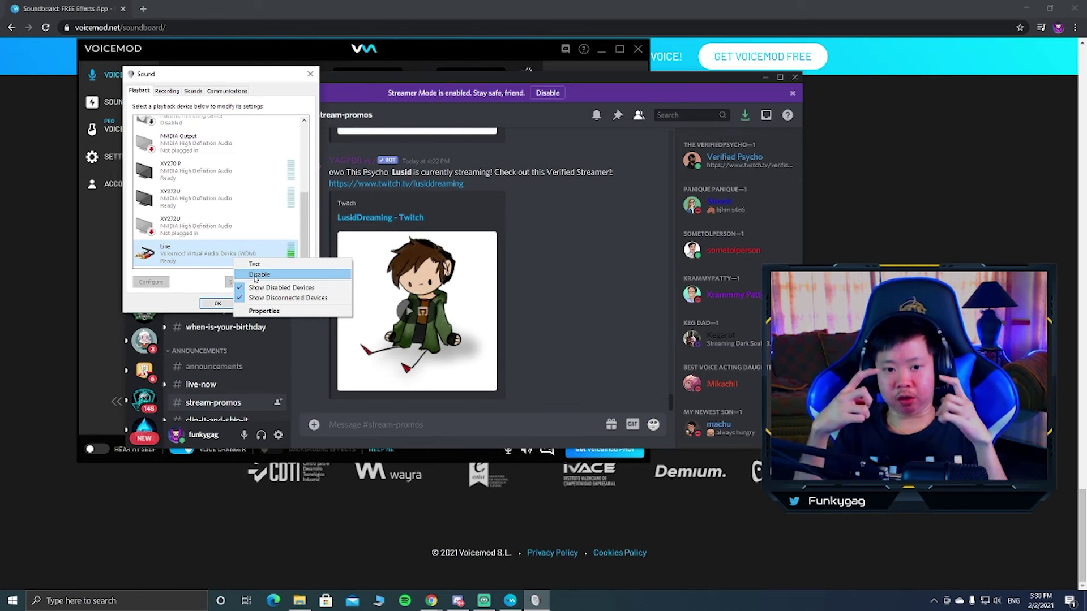
pyautogui.rightClick(197, 249)
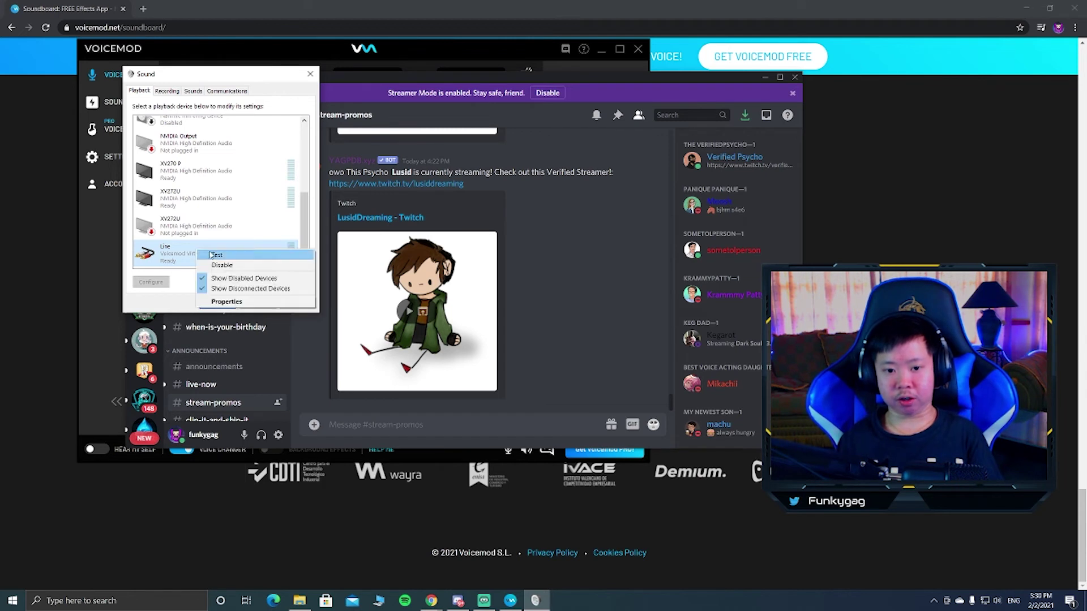
pyautogui.press('Escape')
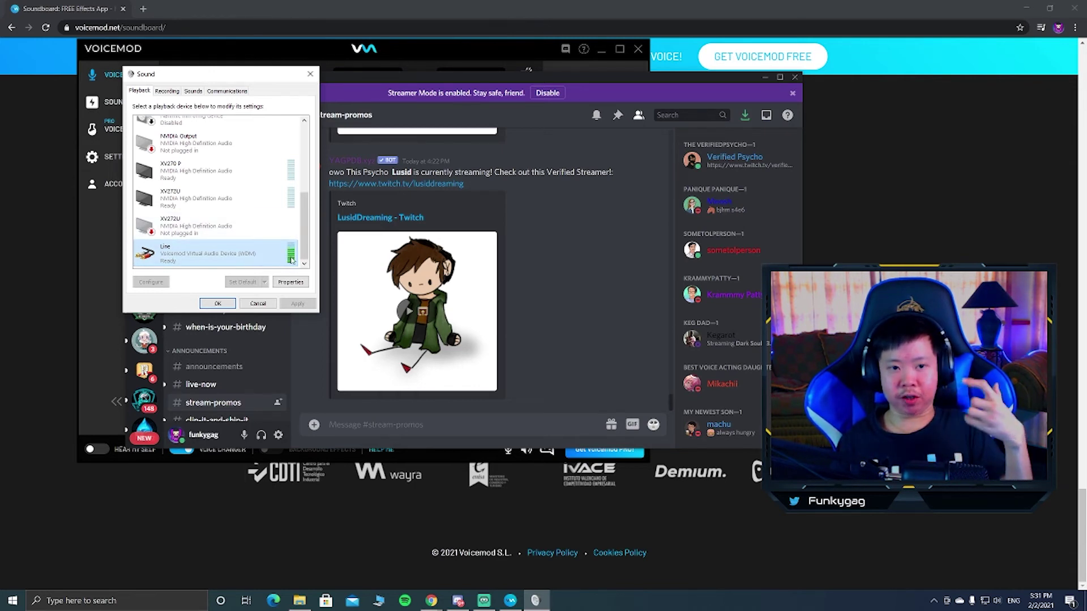
pyautogui.click(218, 303)
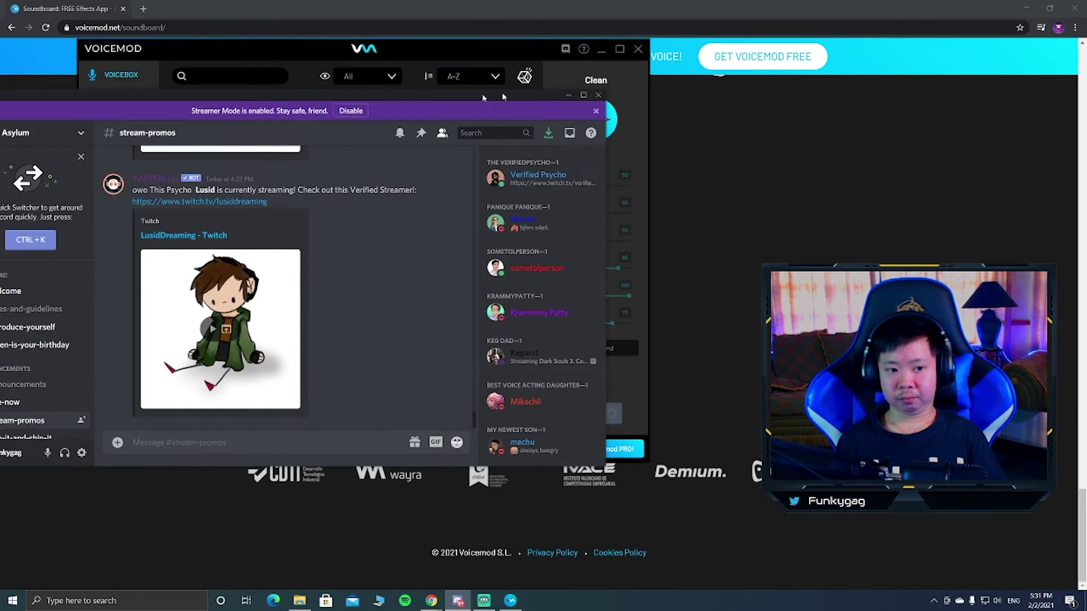
# - Minimize Discord and centre the Voicemod window showing the Voicebox page
pyautogui.click(765, 77)
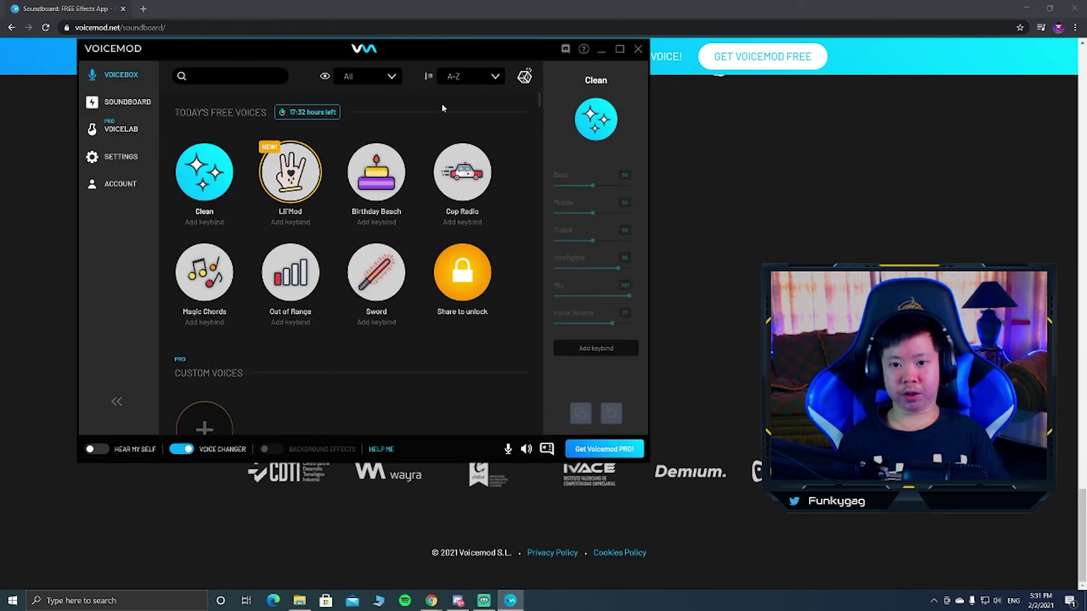
pyautogui.moveTo(458, 56); pyautogui.dragTo(586, 86)
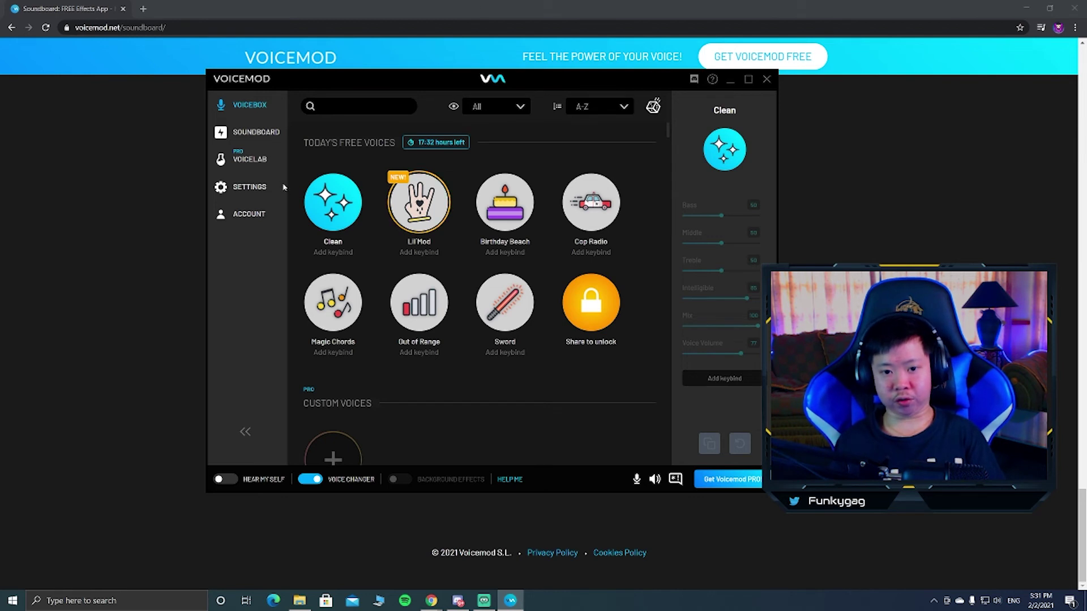
pyautogui.click(247, 187)
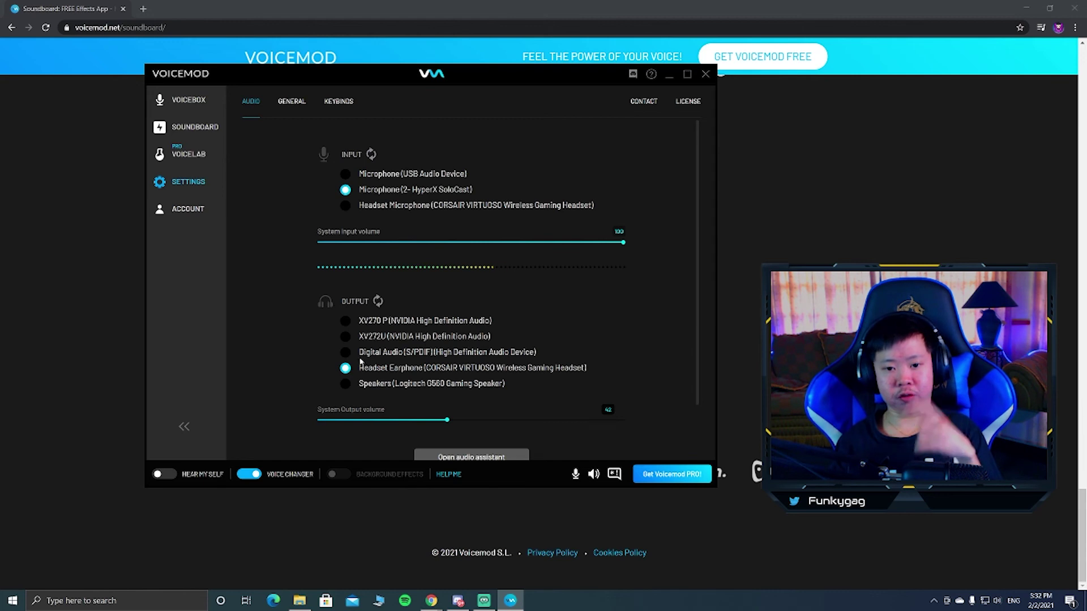
pyautogui.click(186, 102)
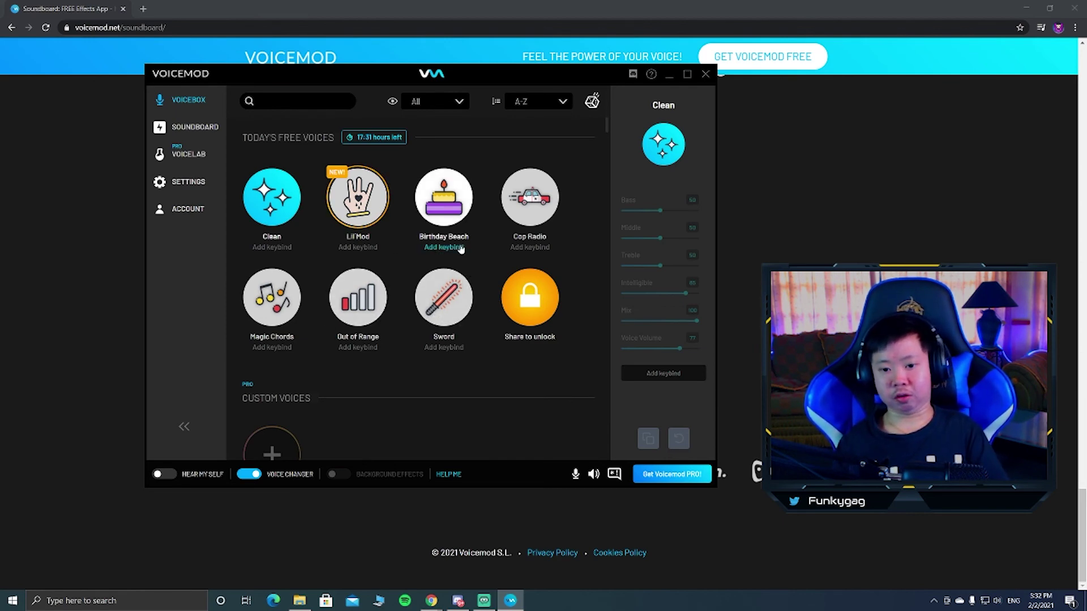
pyautogui.scroll(-5, 410, 320)
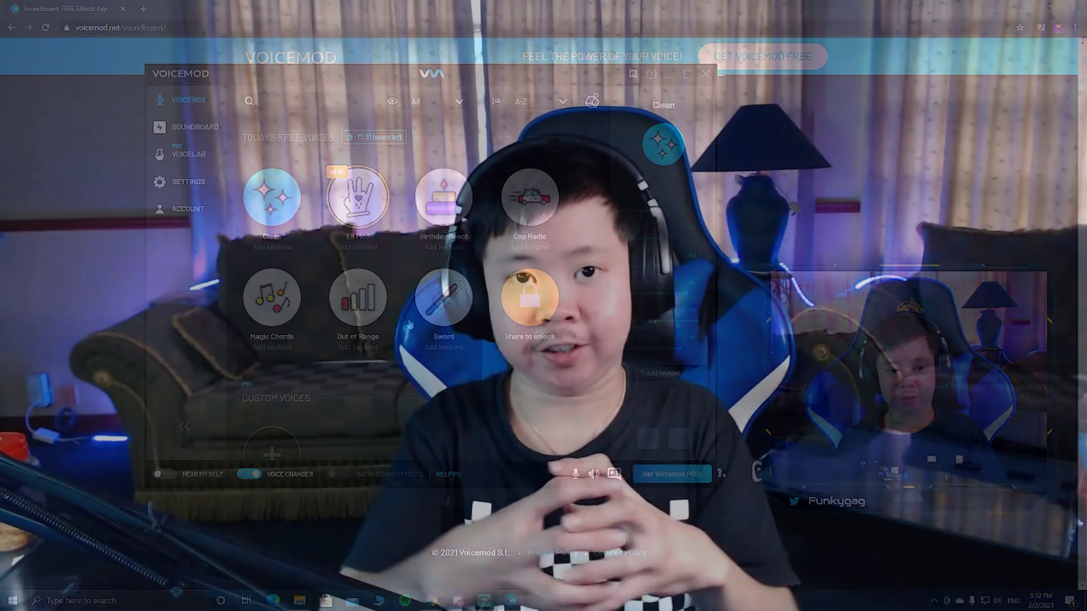